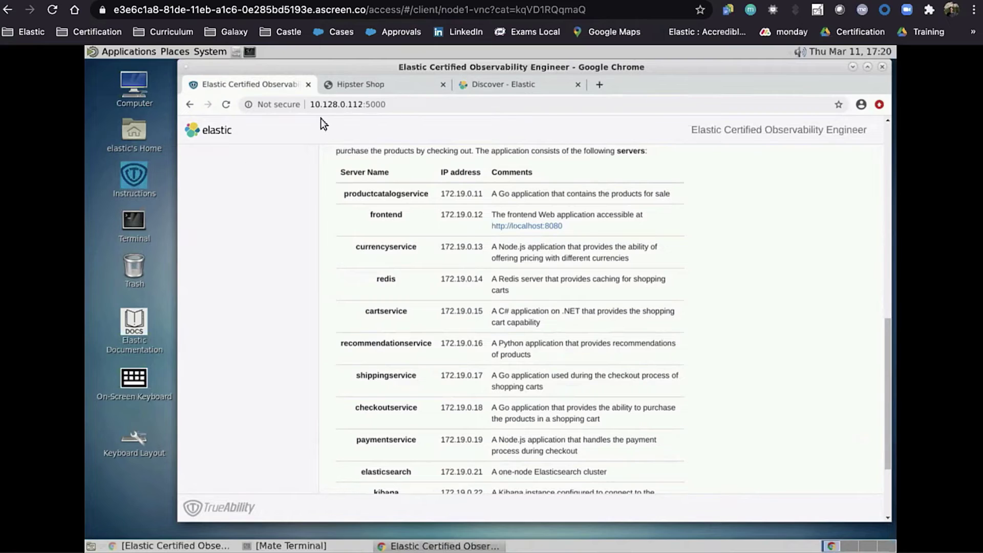
# - Launch Elastic Documentation from the desktop icon to load the Stack and Product Documentation index in a new tab
pyautogui.click(134, 179)
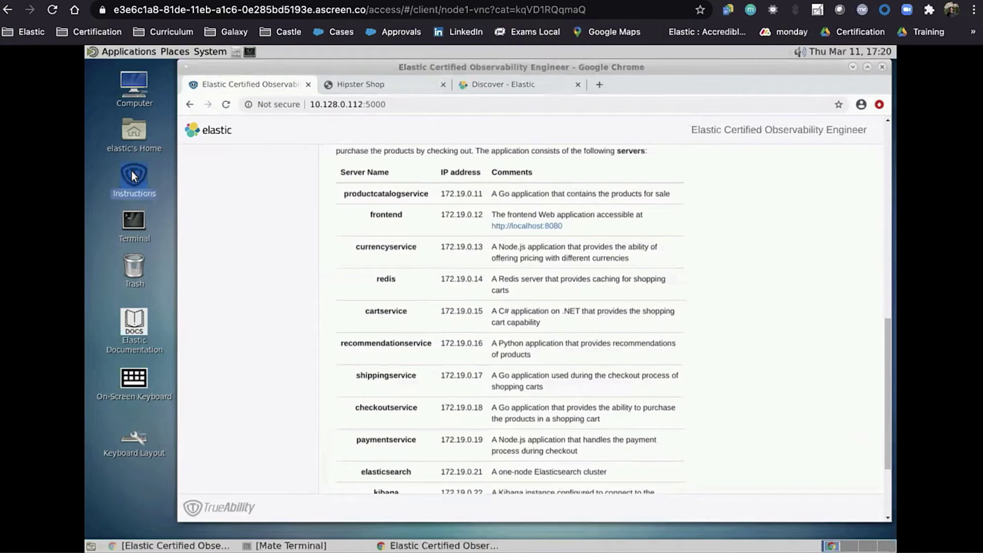
pyautogui.click(135, 322)
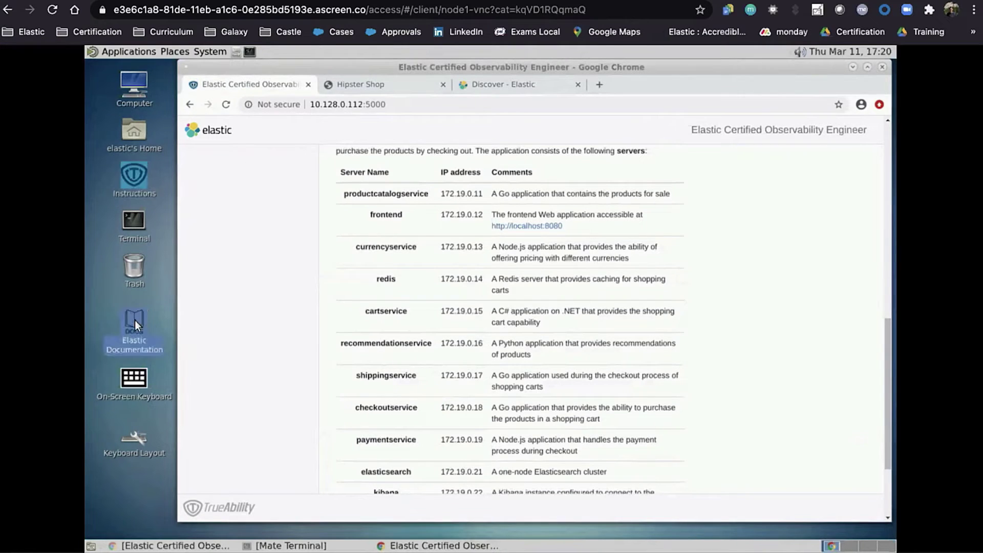
pyautogui.doubleClick(131, 321)
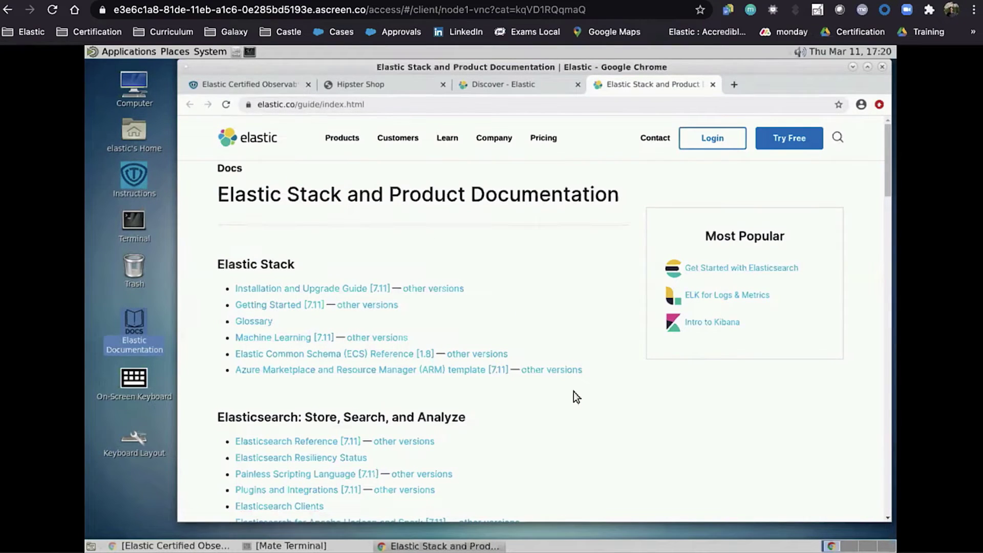
pyautogui.click(170, 314)
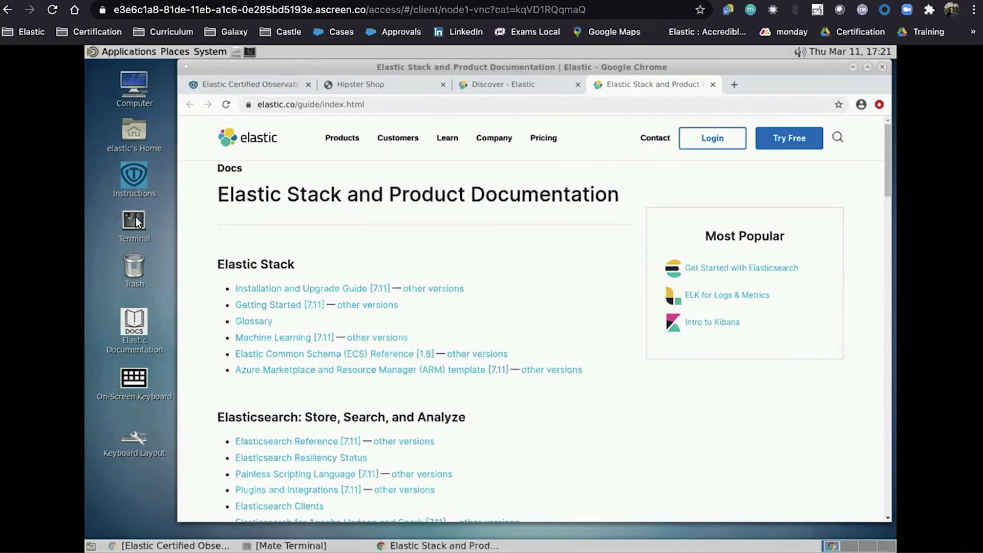
# - Open a host Terminal from the desktop and display Task 1 on checkoutservice system metrics
pyautogui.click(263, 86)
pyautogui.doubleClick(134, 218)
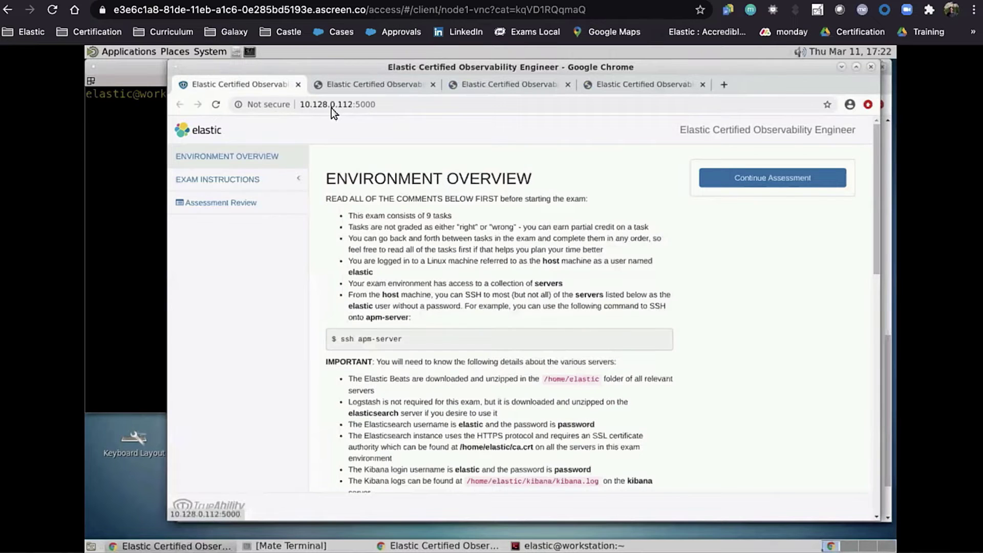
pyautogui.click(338, 87)
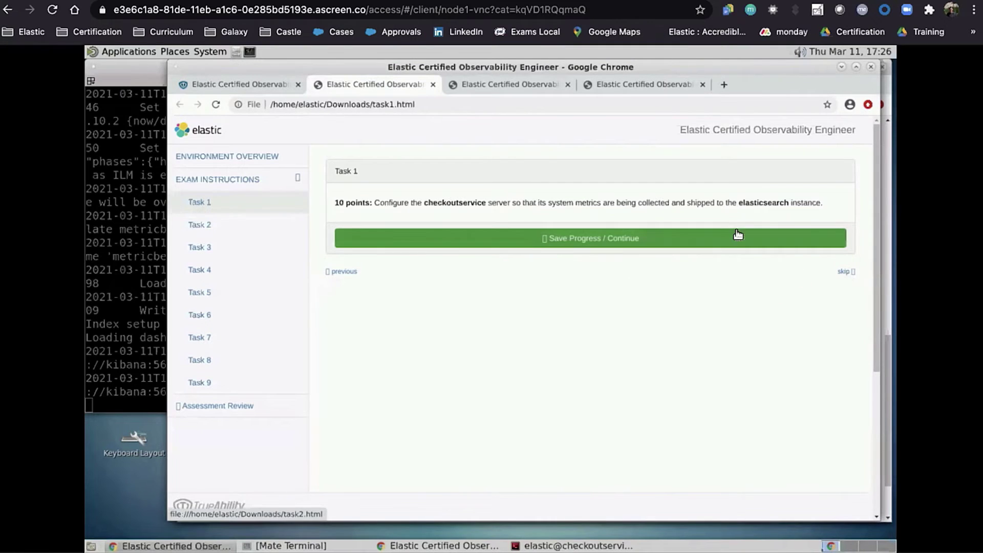
# - Enter 12 requests per minute and getCart as Task 2's largest-impact transaction
pyautogui.click(495, 81)
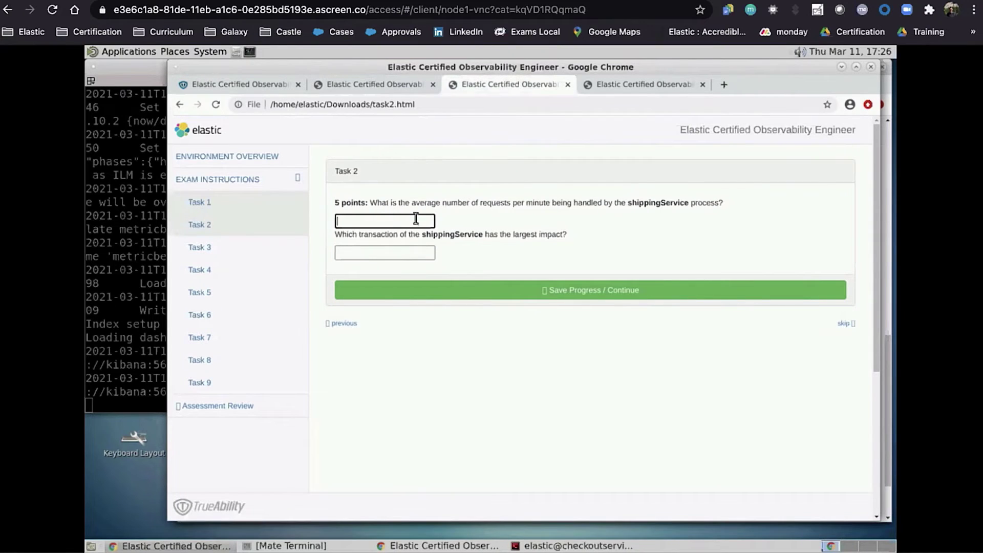
pyautogui.write('12')
pyautogui.click(368, 251)
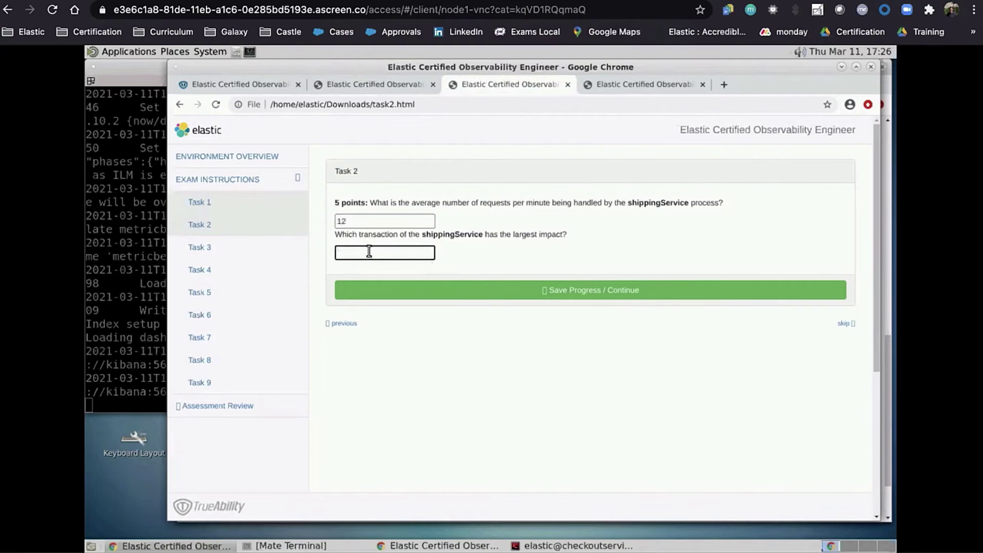
pyautogui.write('getCart')
pyautogui.click(363, 85)
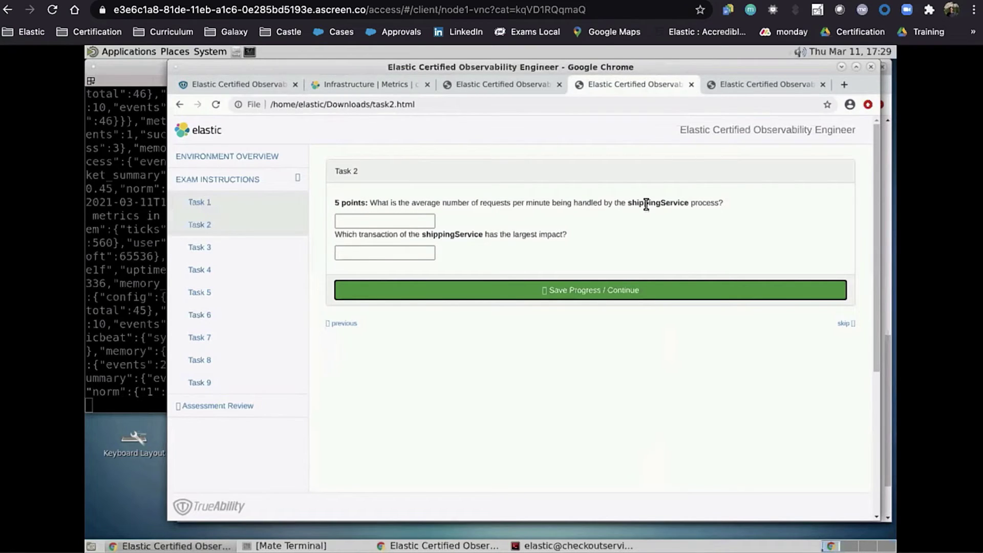
# - Go to Kibana's Observability > APM services list and dismiss the anomaly-detection callout
pyautogui.hotkey('ctrl', '2')
pyautogui.click(181, 157)
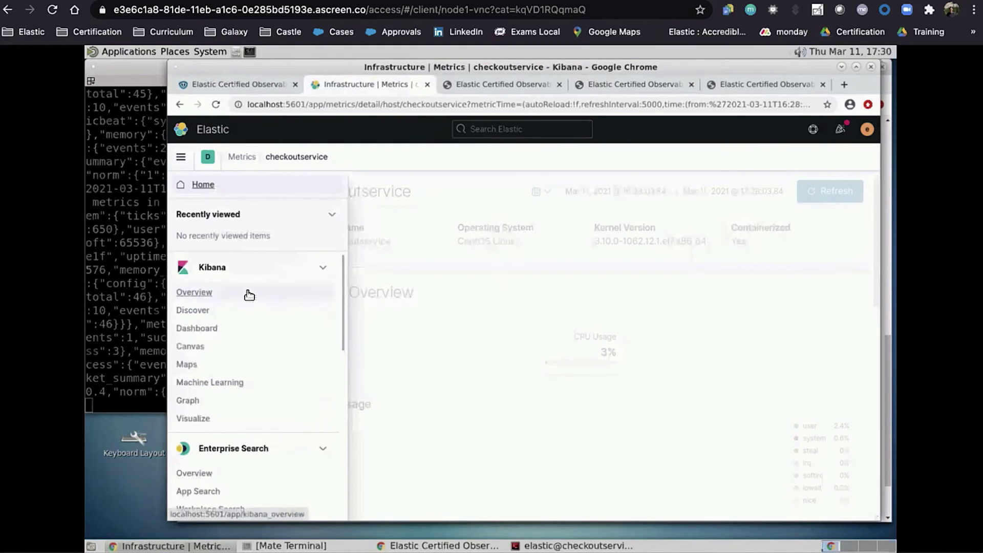
pyautogui.scroll(-2, 249, 296)
pyautogui.scroll(-4, 249, 296)
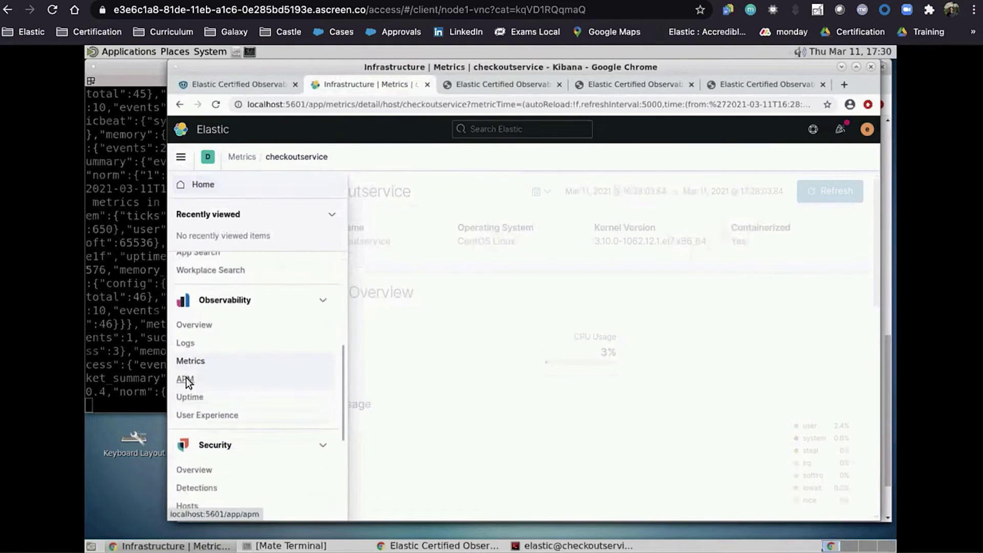
pyautogui.click(186, 377)
pyautogui.scroll(-3, 448, 336)
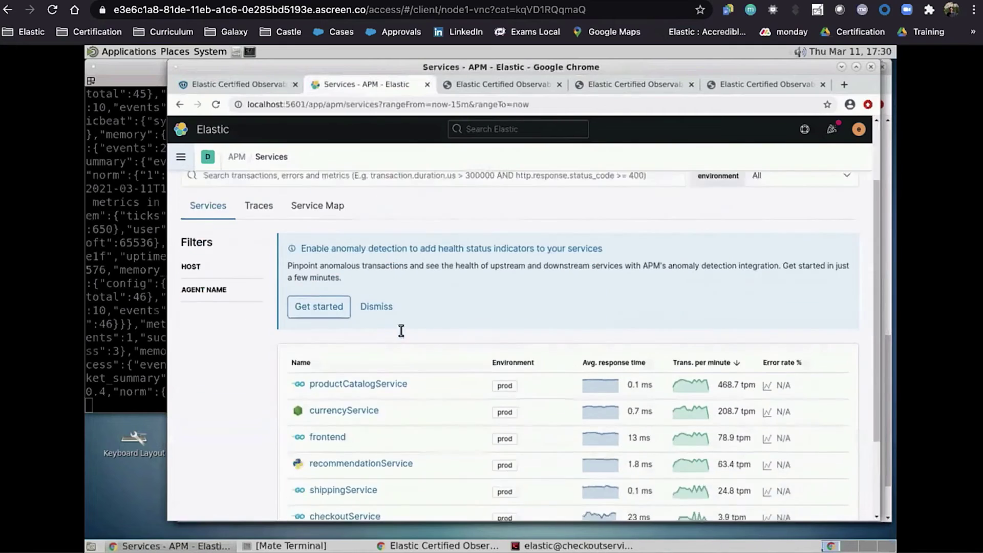
pyautogui.click(373, 283)
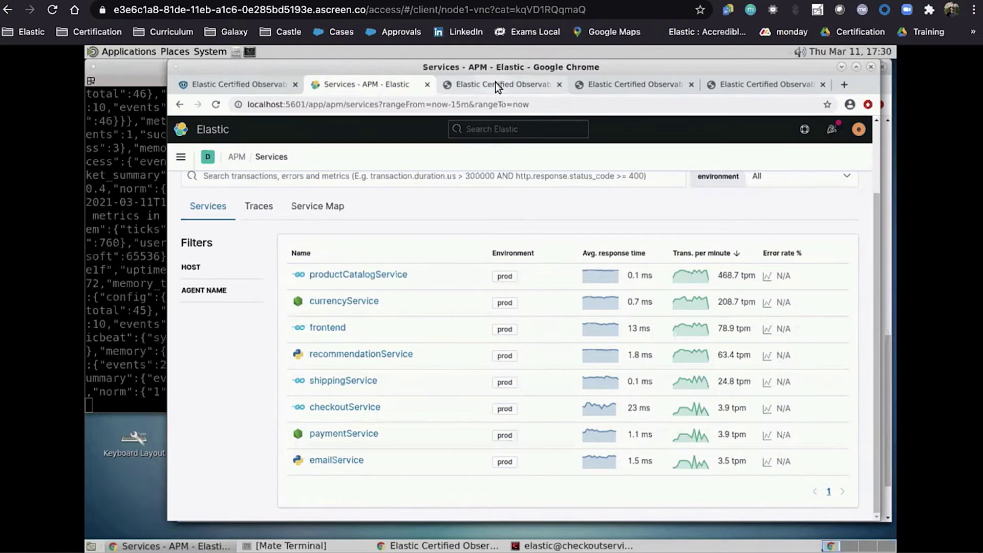
# - Open the shippingService transactions overview from the APM services list
pyautogui.click(639, 84)
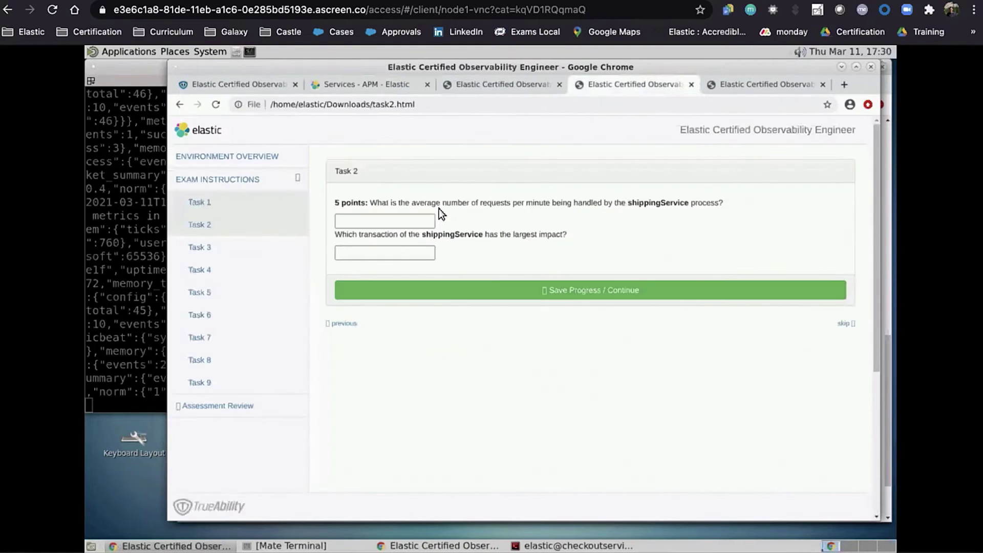
pyautogui.click(363, 83)
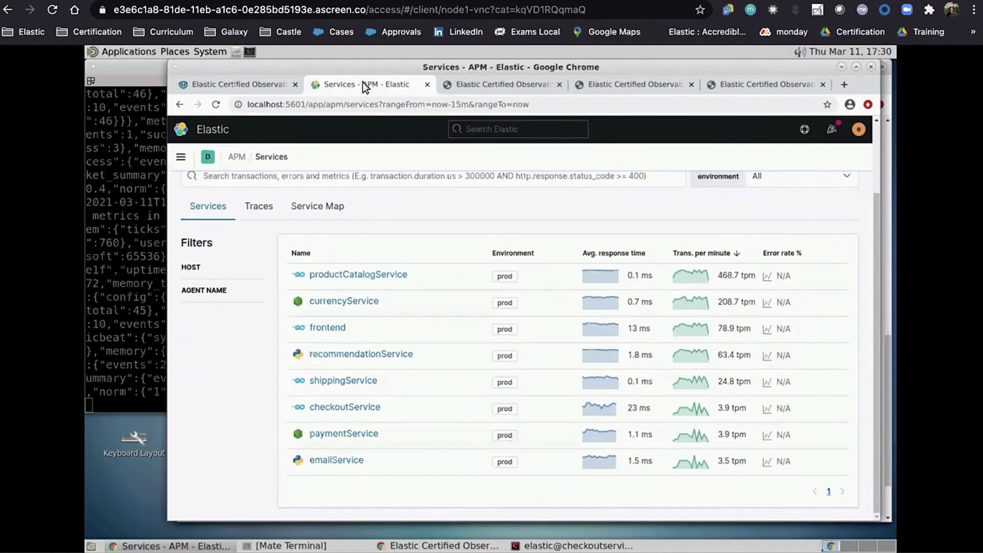
pyautogui.click(339, 380)
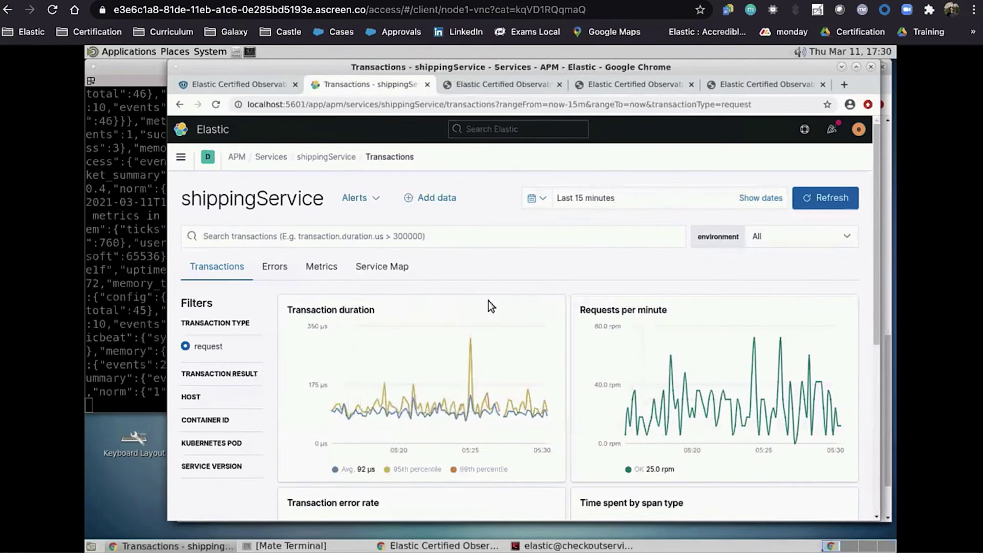
pyautogui.scroll(-3, 523, 285)
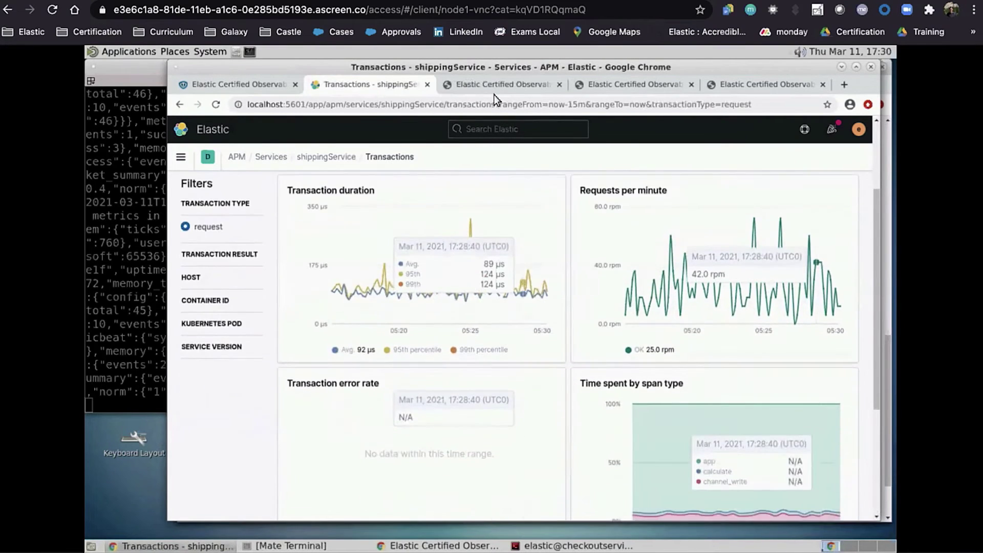
# - Compare Task 2's requests-per-minute question with the shippingService 25.0 rpm chart
pyautogui.click(626, 82)
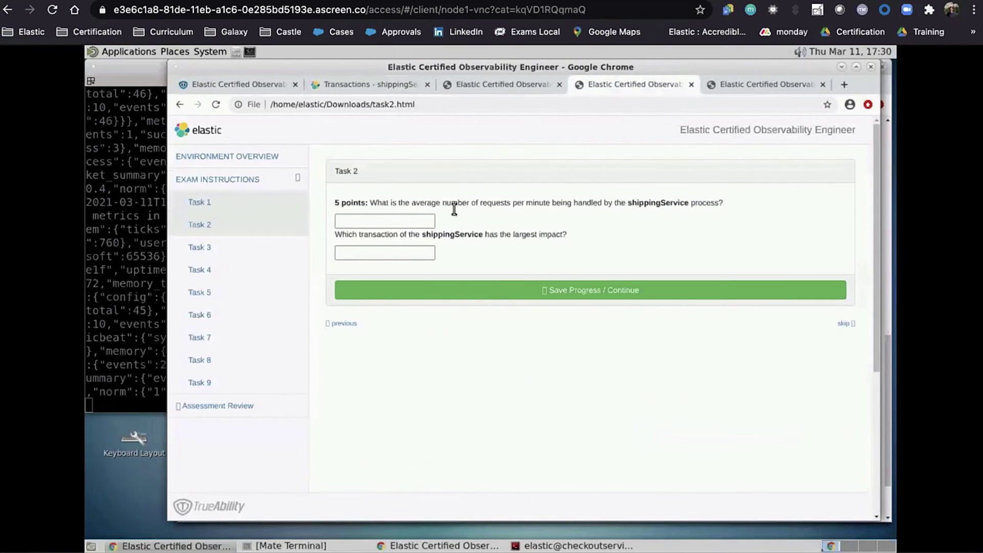
pyautogui.moveTo(437, 203); pyautogui.dragTo(527, 203)
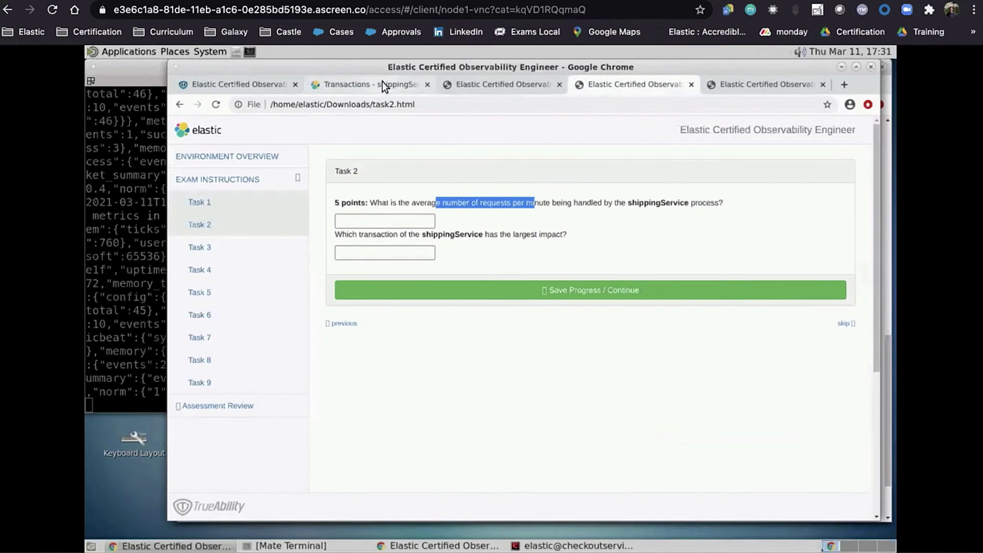
pyautogui.click(381, 83)
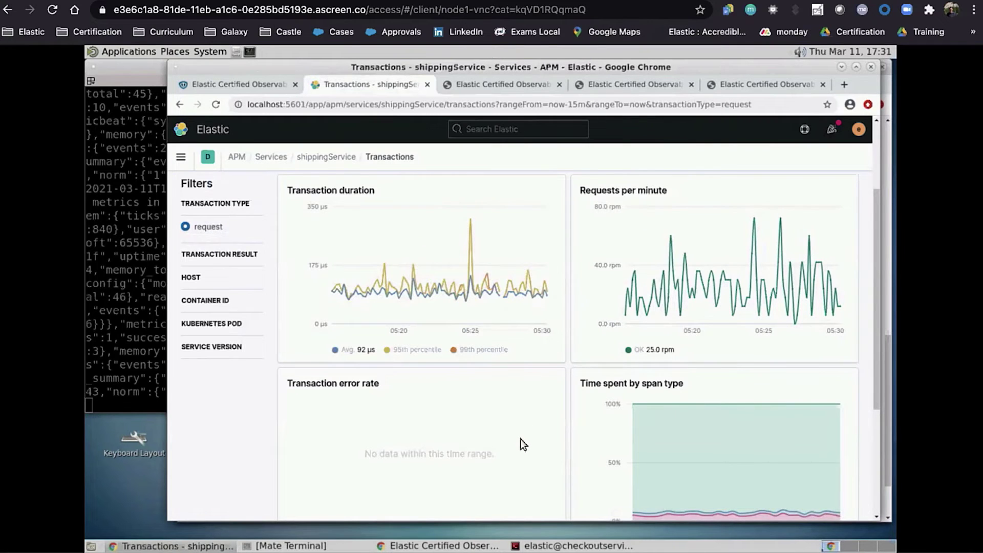
pyautogui.scroll(-4, 520, 438)
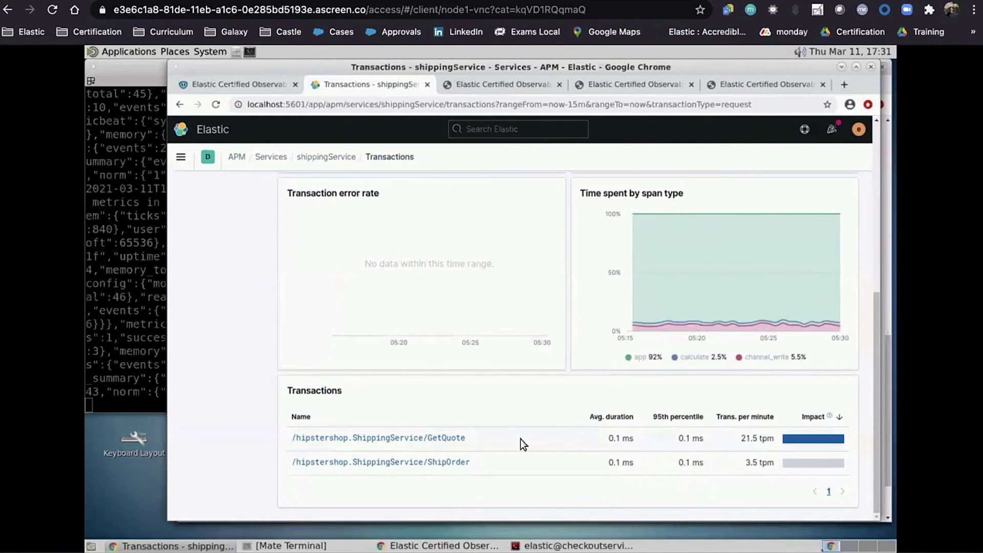
pyautogui.scroll(5, 520, 438)
pyautogui.scroll(-2, 547, 383)
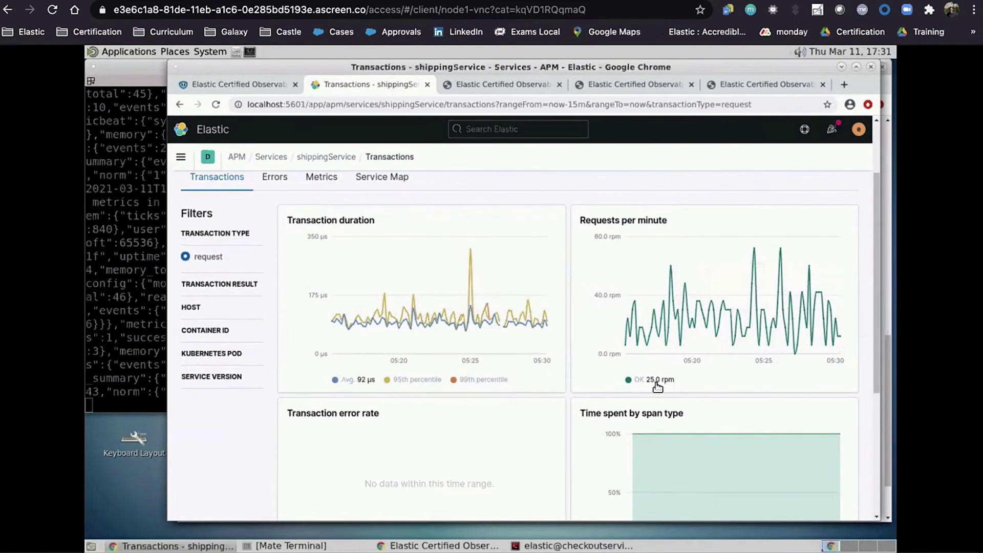
# - Enter 25.0 as Task 2's shippingService average requests per minute
pyautogui.click(253, 89)
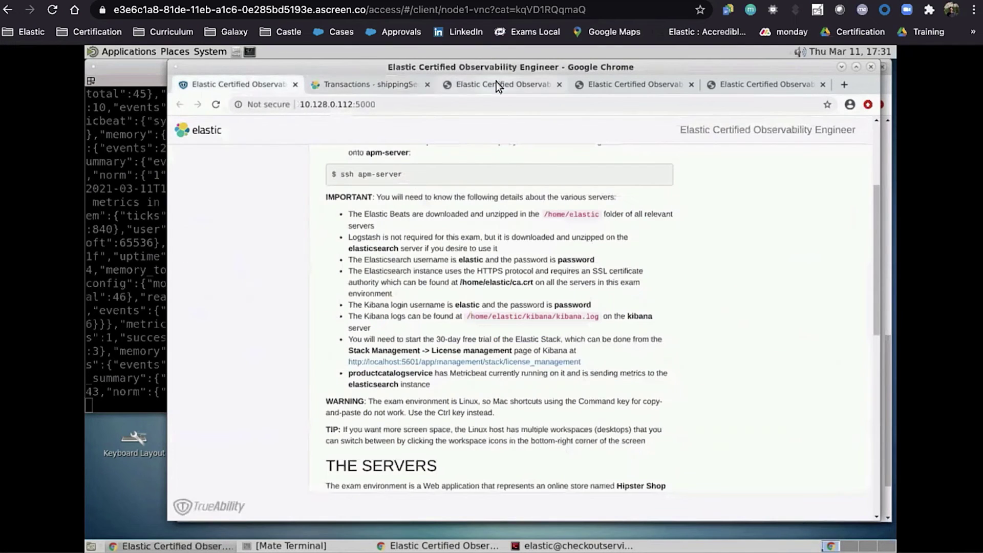
pyautogui.click(496, 82)
pyautogui.click(604, 82)
pyautogui.click(398, 219)
pyautogui.write('2')
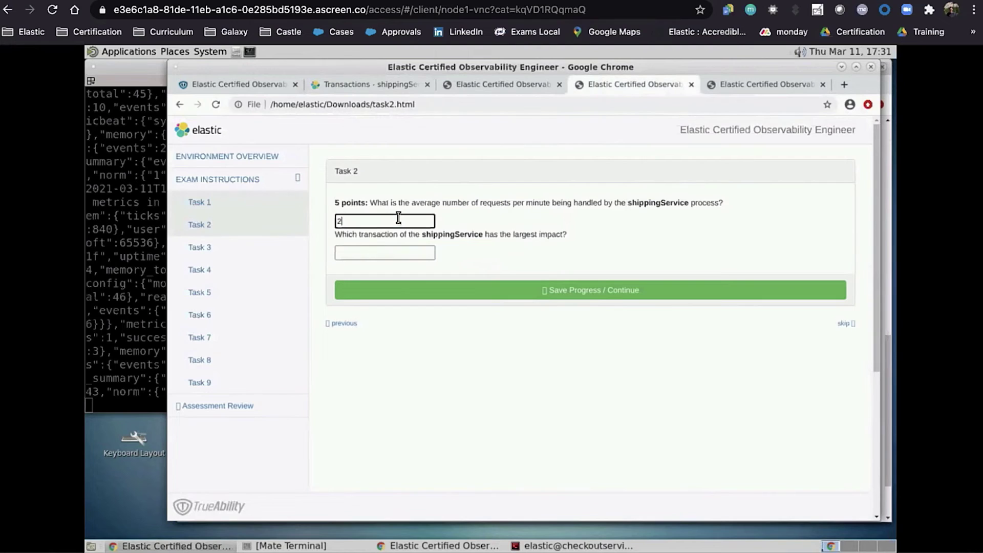
pyautogui.write('5.0')
# - Review the largest-impact question, then scroll Kibana's shippingService transactions table
pyautogui.click(376, 253)
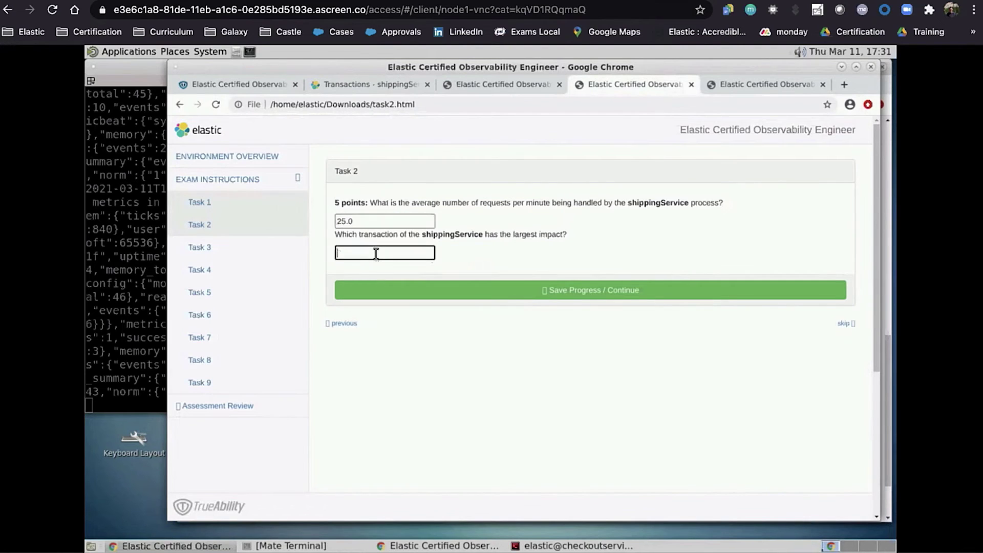
pyautogui.tripleClick(453, 235)
pyautogui.click(458, 254)
pyautogui.click(264, 83)
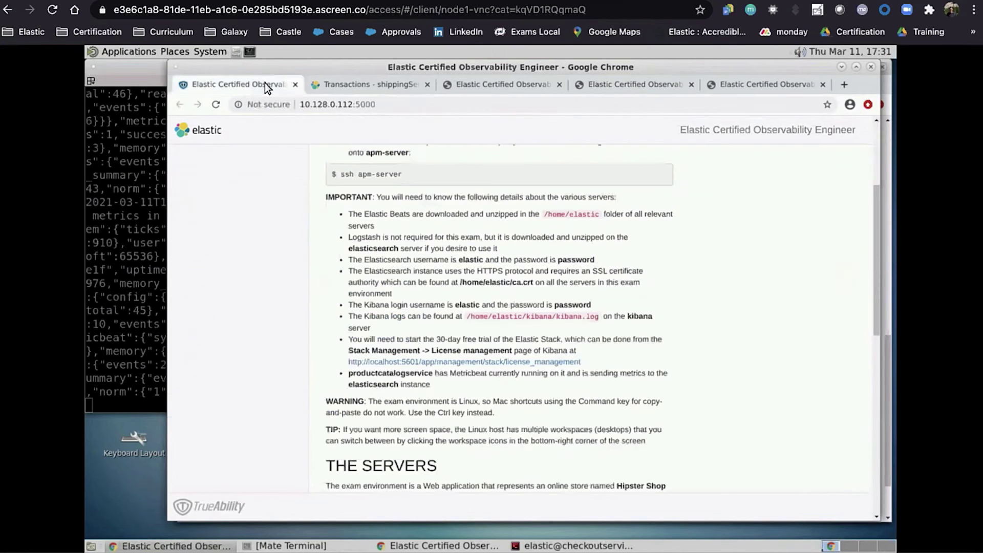
pyautogui.click(345, 84)
pyautogui.scroll(-4, 587, 239)
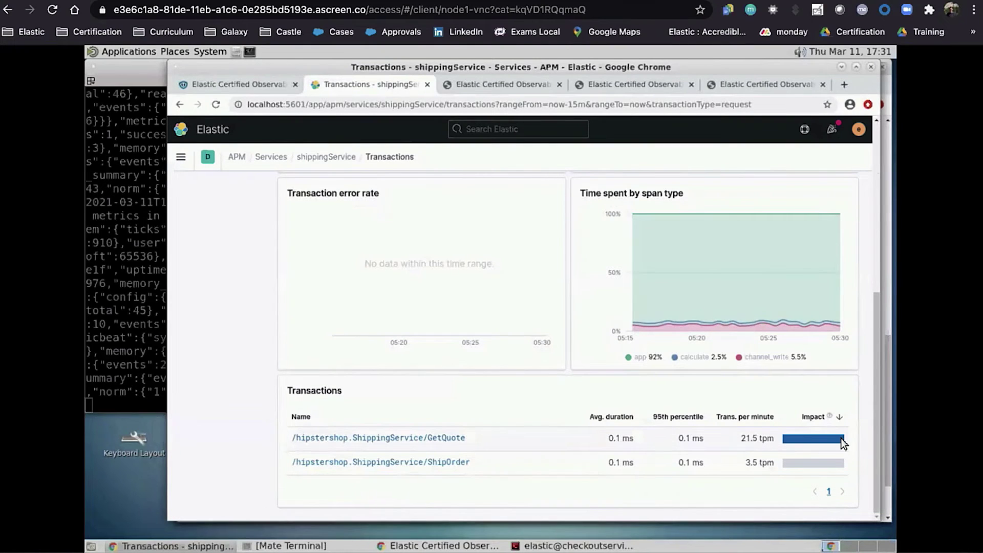
# - Copy the /hipstershop.ShippingService/GetQuote transaction name from Kibana's transactions table
pyautogui.moveTo(467, 439); pyautogui.dragTo(289, 443)
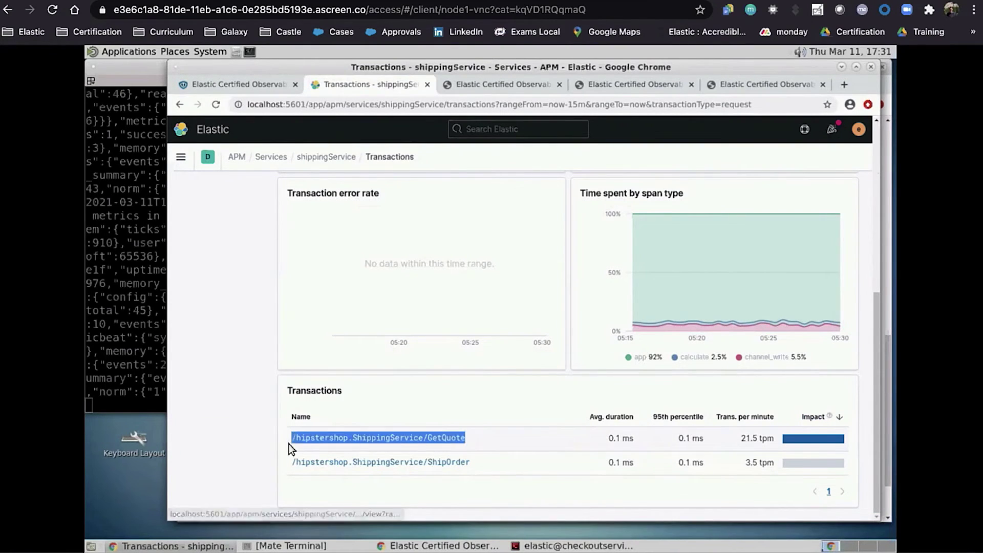
pyautogui.rightClick(328, 433)
pyautogui.click(351, 393)
pyautogui.press('super')
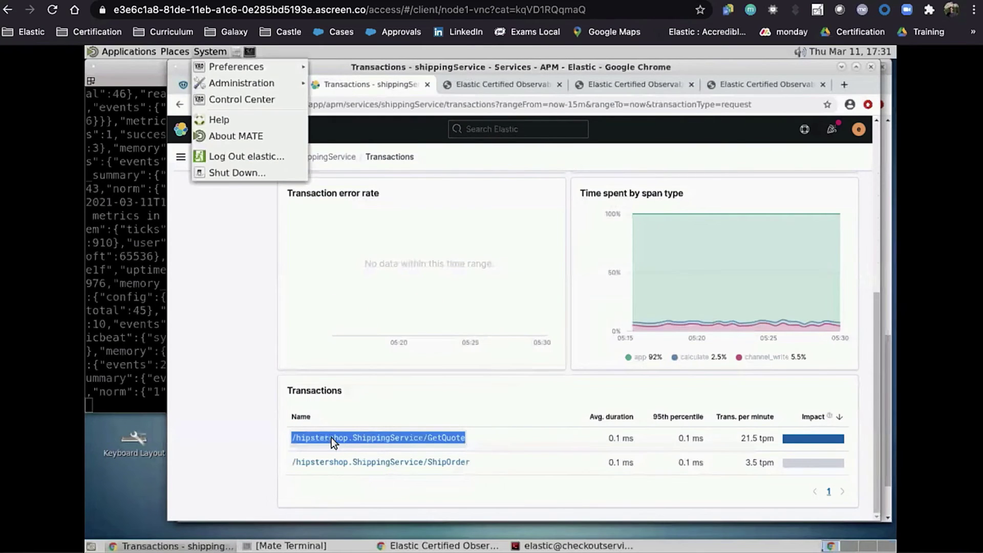
pyautogui.press('Escape')
pyautogui.rightClick(342, 437)
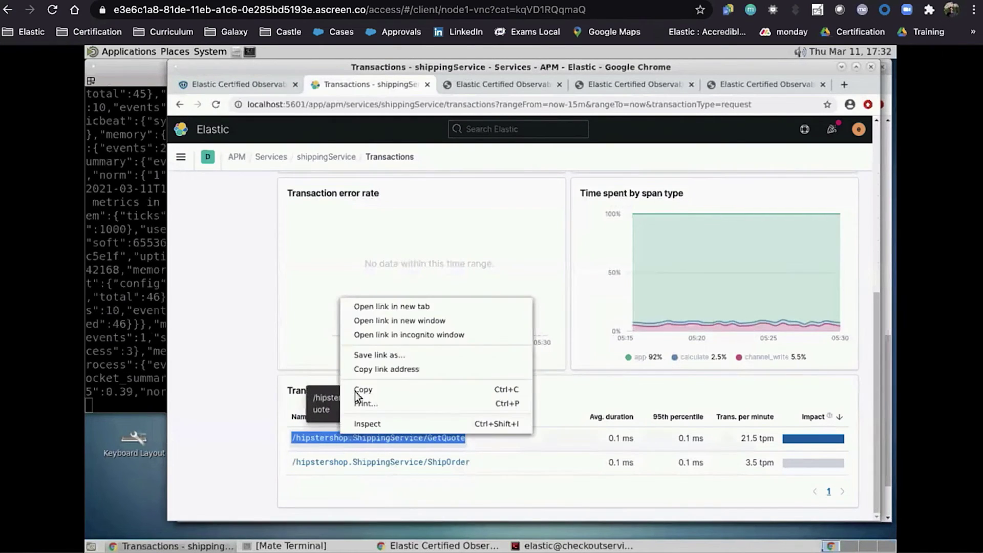
pyautogui.click(358, 391)
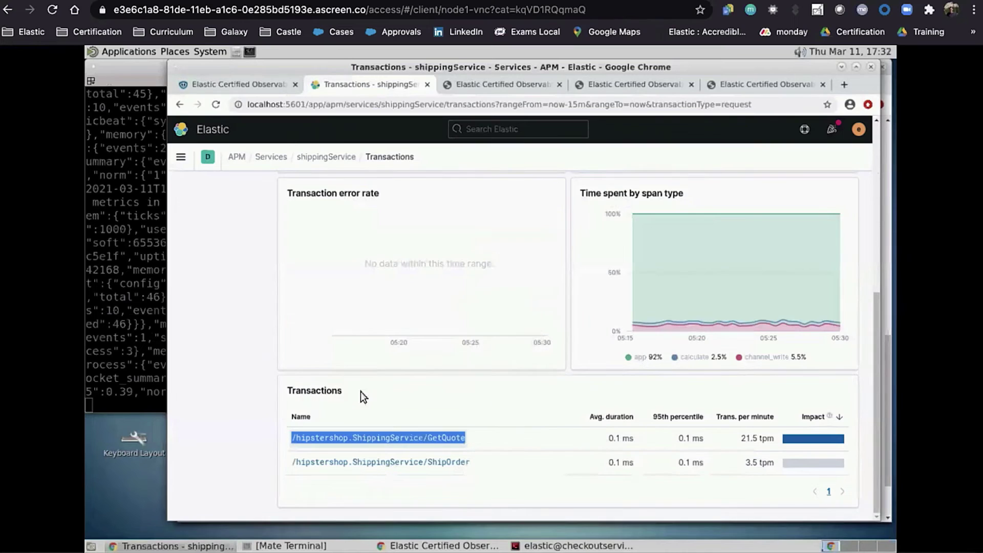
# - Paste the GetQuote name into Task 2's largest-impact transaction answer field
pyautogui.click(481, 84)
pyautogui.click(677, 84)
pyautogui.click(379, 251)
pyautogui.rightClick(379, 249)
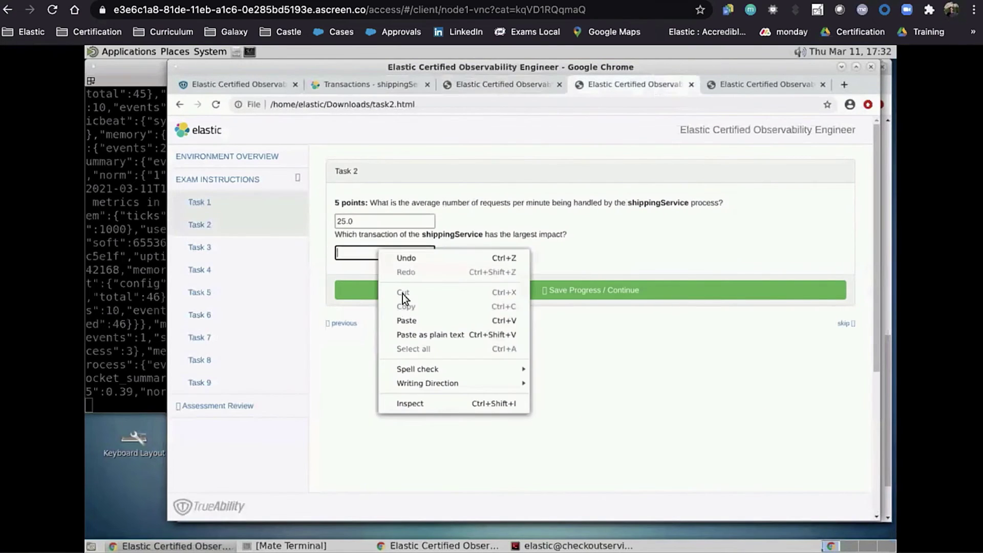
pyautogui.click(405, 316)
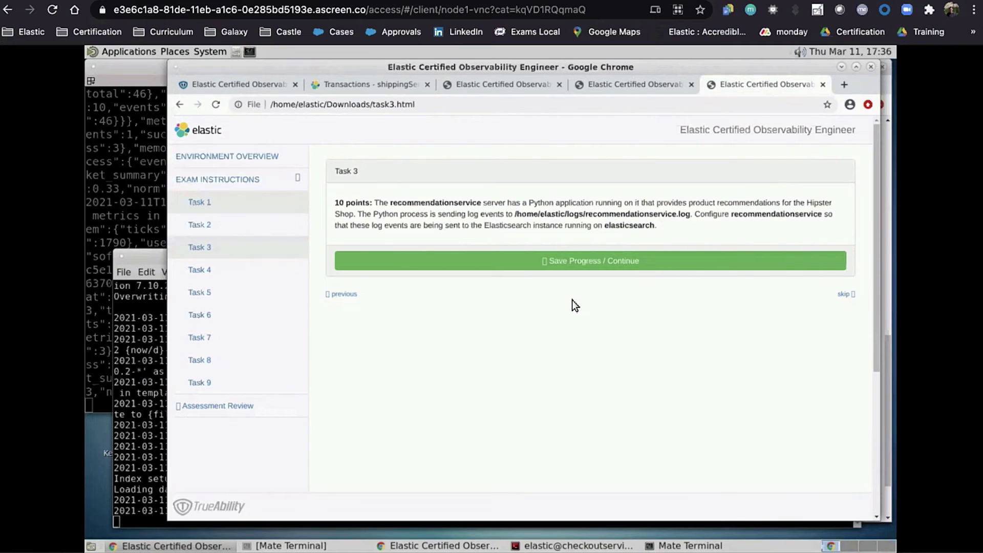
# - Open the Assessment Review to see Task 2 Skipped, Tasks 3–4 Viewed, Tasks 5–9 Not Viewed
pyautogui.click(246, 404)
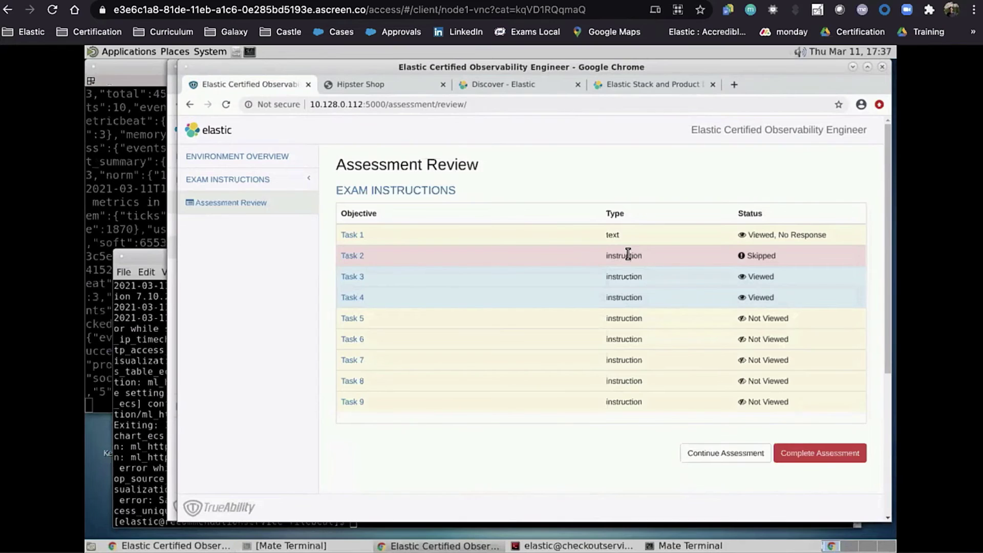
pyautogui.doubleClick(627, 319)
pyautogui.click(626, 319)
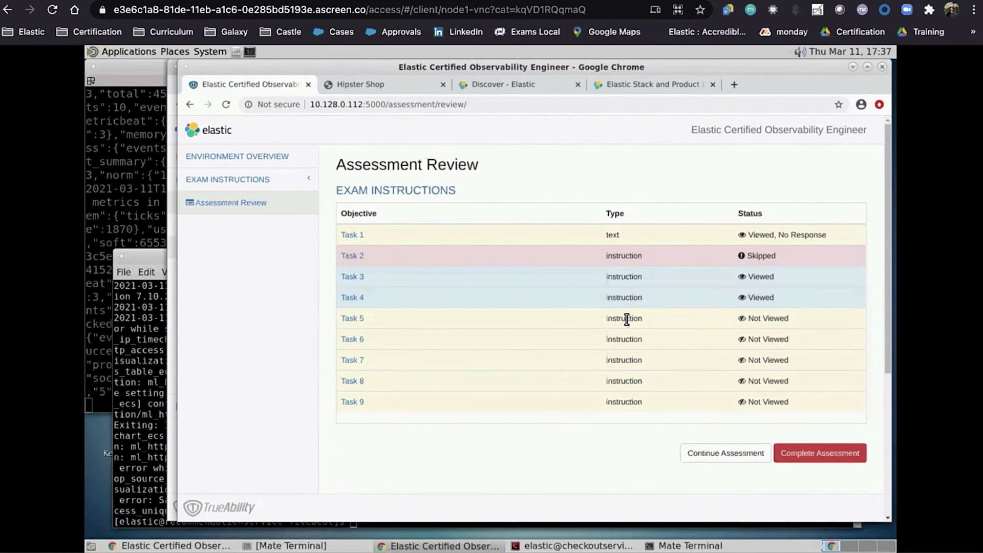